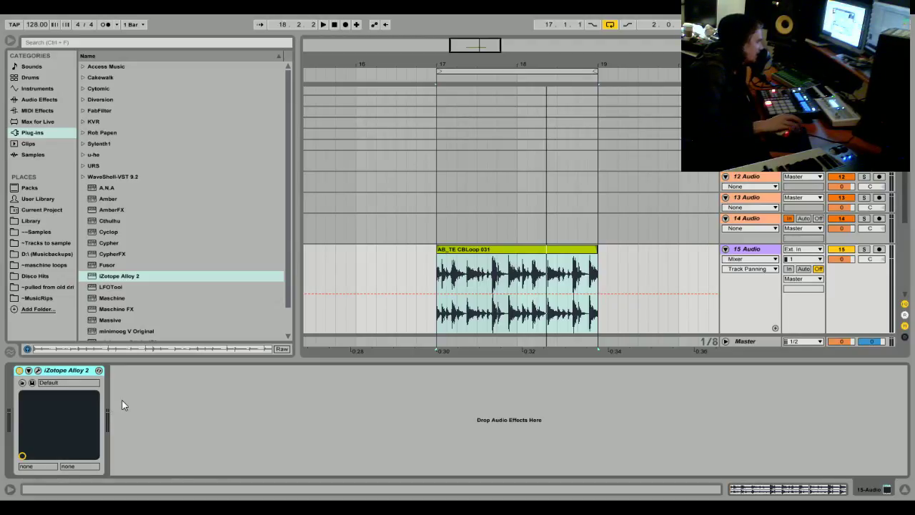
Open the iZotope Alloy 2 window from the 15 Audio track's device chain.
click(37, 371)
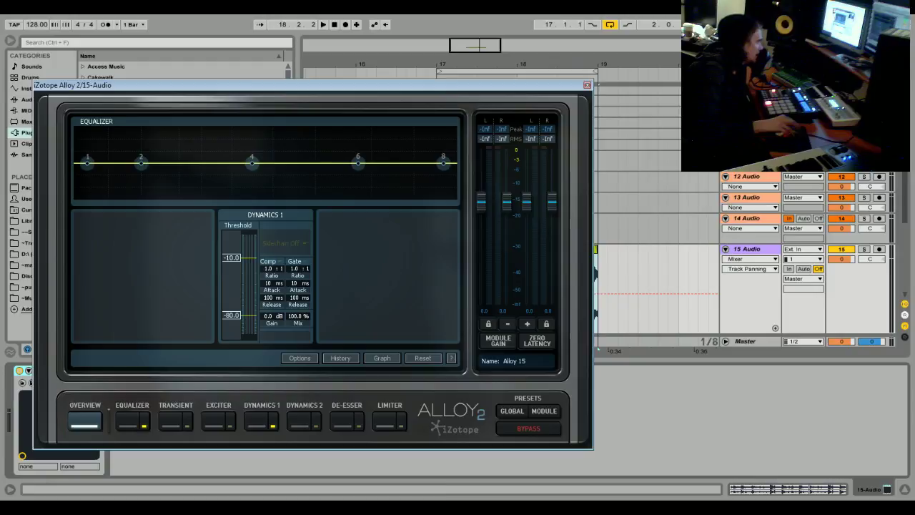
In the Graph view, reorder the chain to Dynamics 1, Transient Shaper, Exciter, then EQ.
click(384, 359)
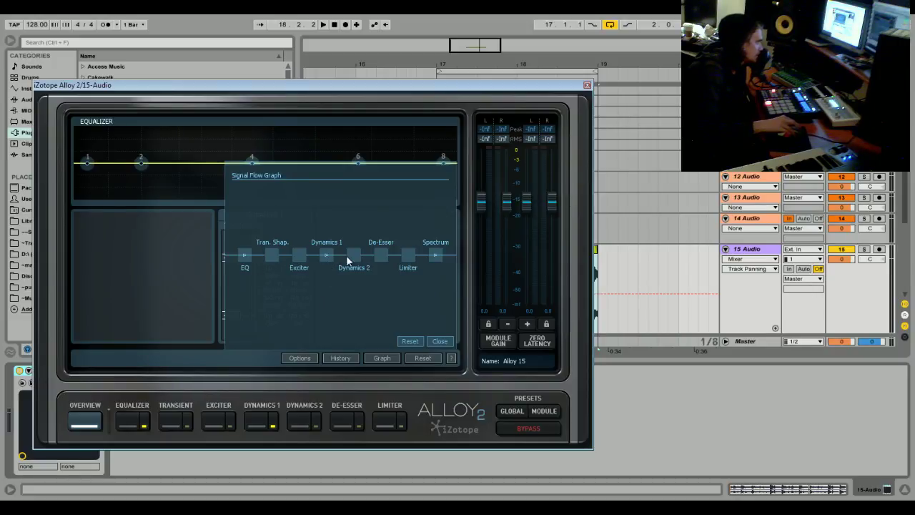
drag(326, 260, 246, 259)
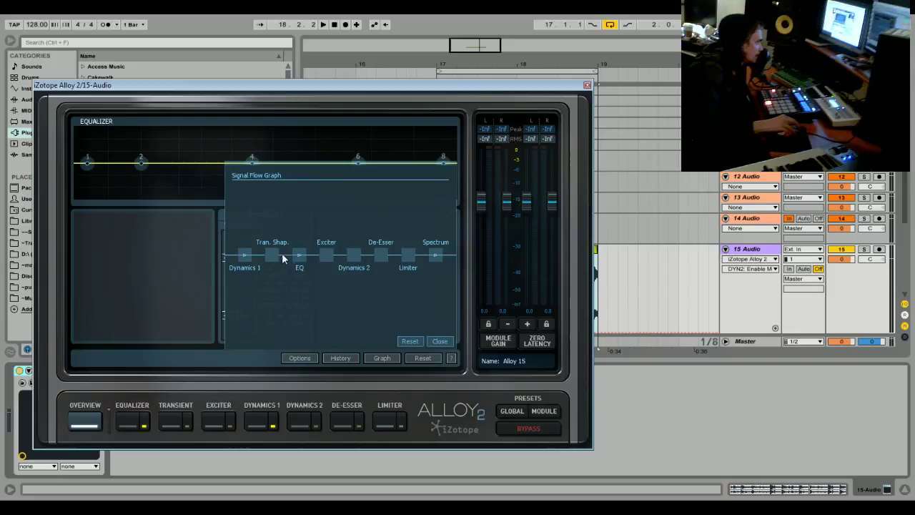
drag(329, 258, 302, 265)
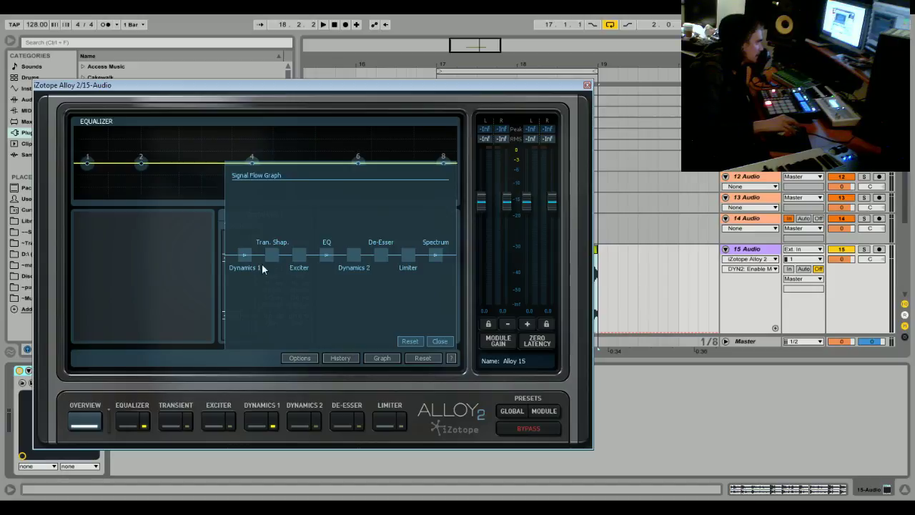
click(441, 341)
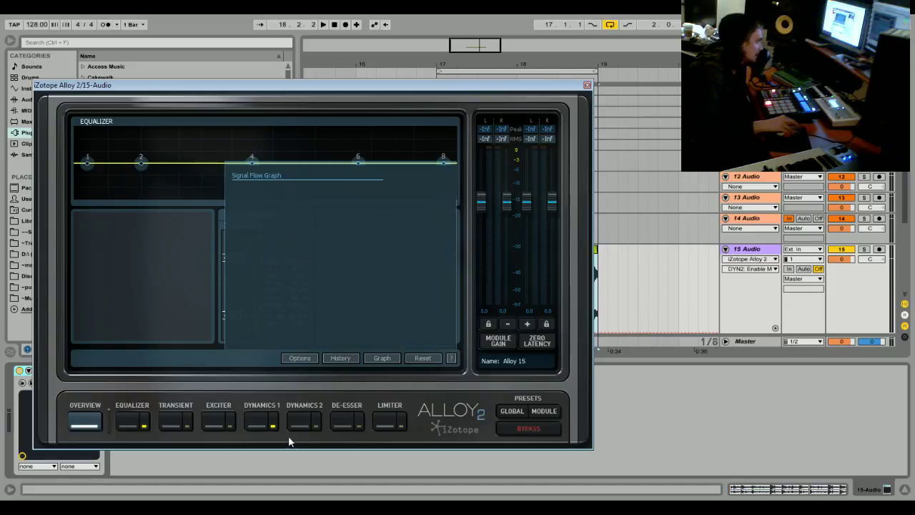
Set Dynamics 1 to a 2.0:1 ratio, -24.0 dB threshold, 0.33 ms attack and 242 ms release while auditioning.
click(251, 422)
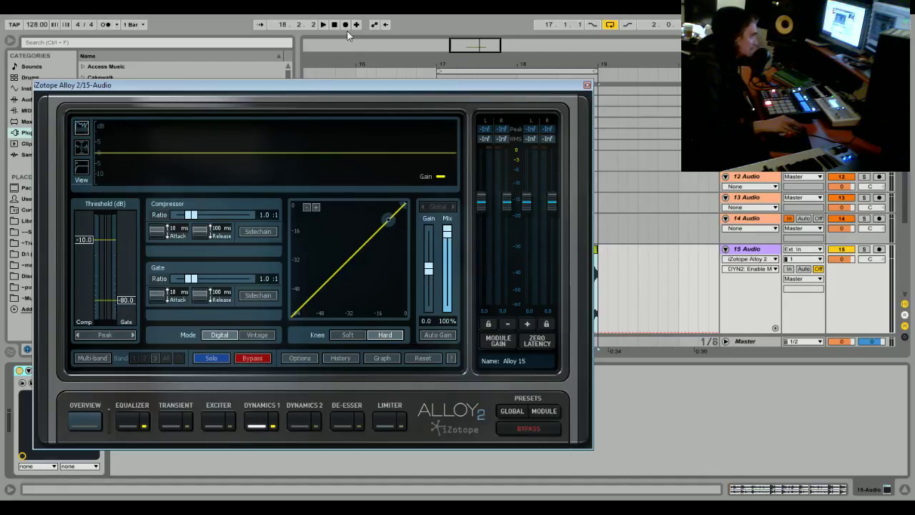
click(321, 25)
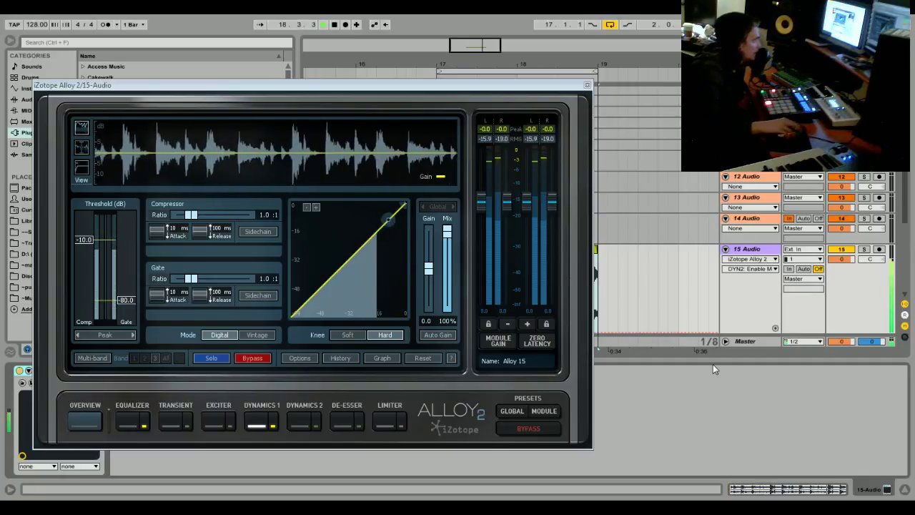
key(space)
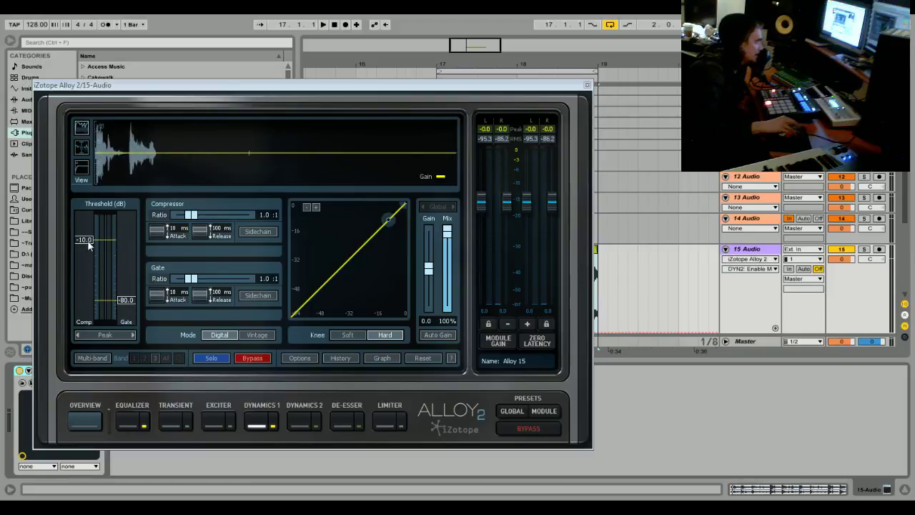
drag(190, 215, 199, 214)
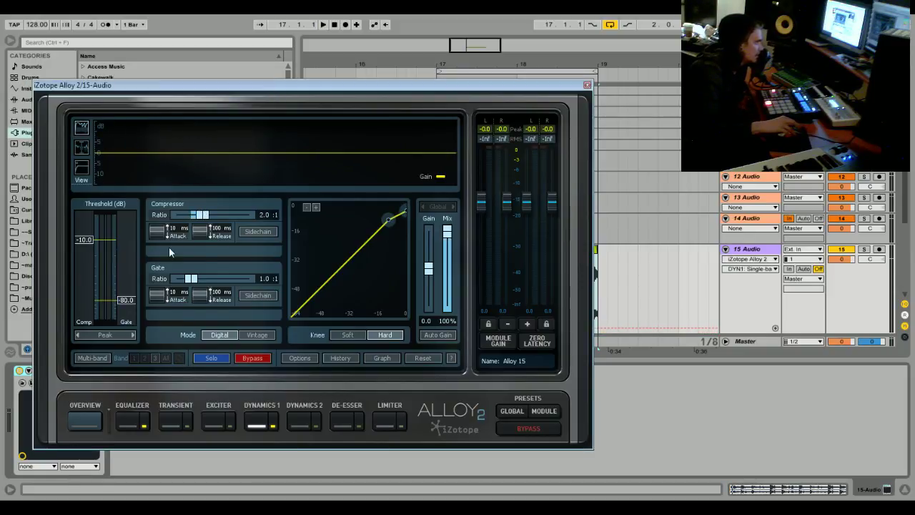
key(space)
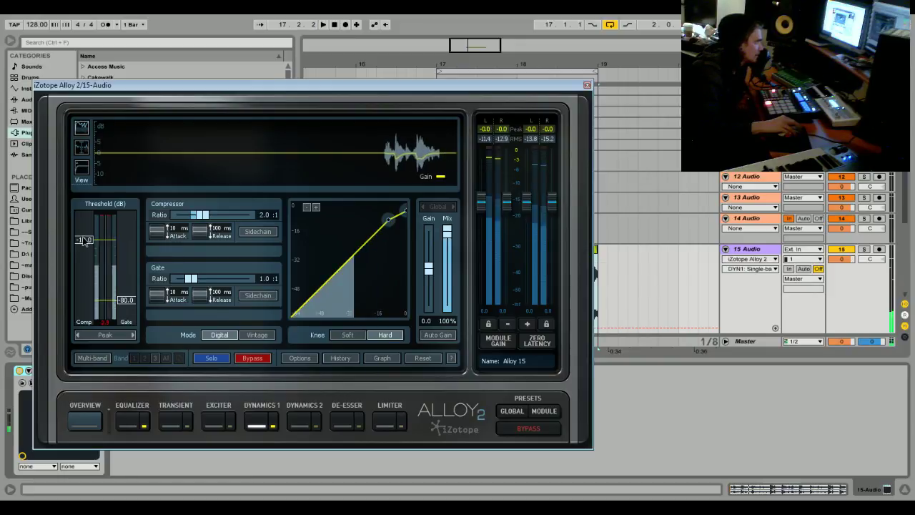
drag(84, 239, 84, 263)
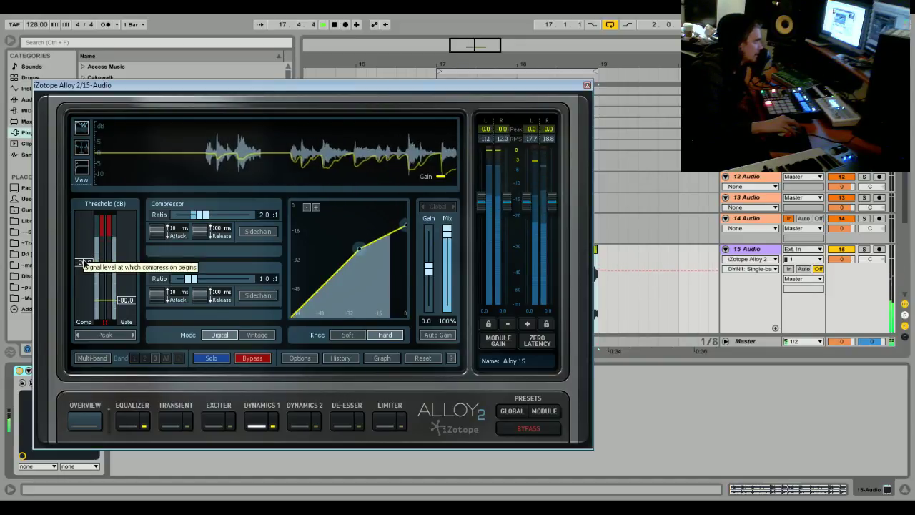
mouse_move(204, 233)
mouse_down()
mouse_move(204, 215)
mouse_move(202, 240)
mouse_up()
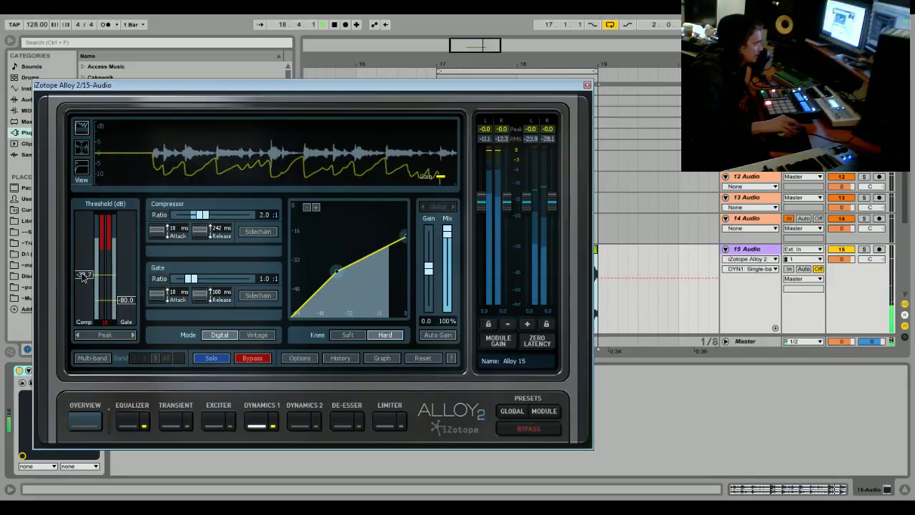
drag(158, 230, 102, 315)
drag(87, 265, 87, 263)
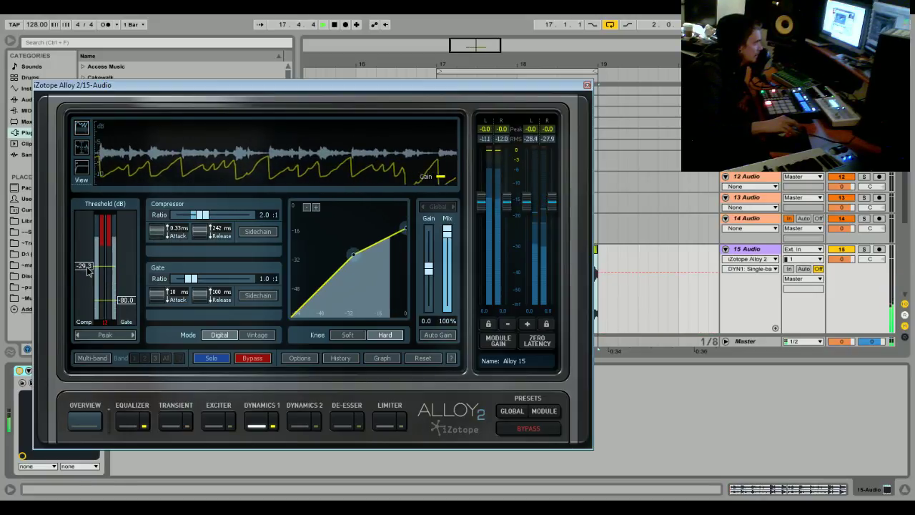
key(space)
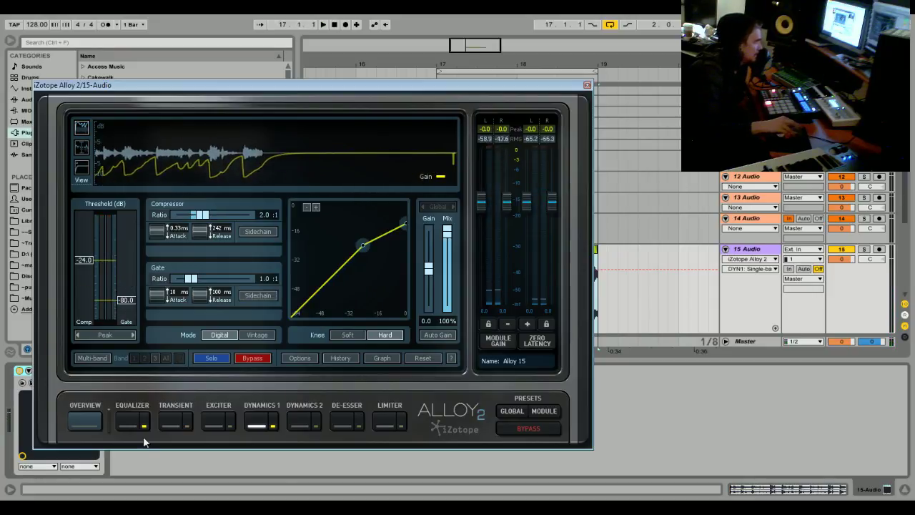
Enable the Transient module, boost attack to about 12.4 and set sustain to 2.7.
click(171, 423)
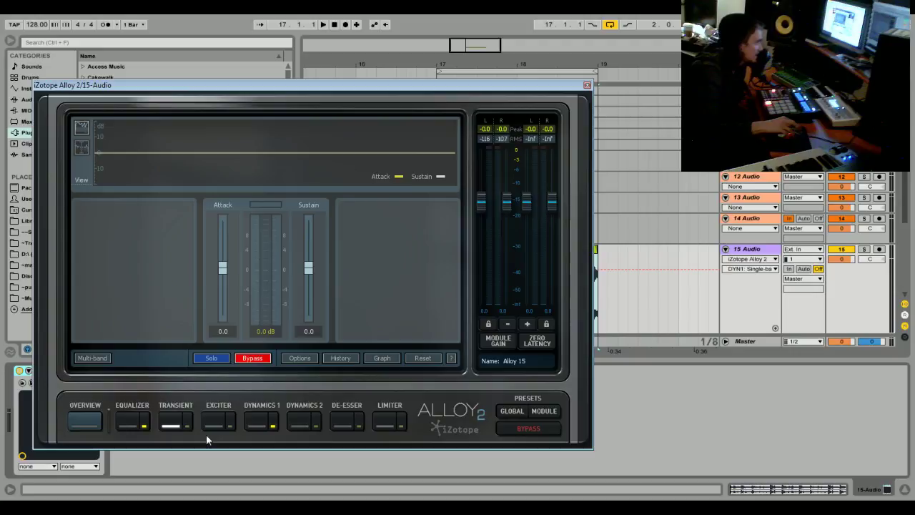
click(187, 427)
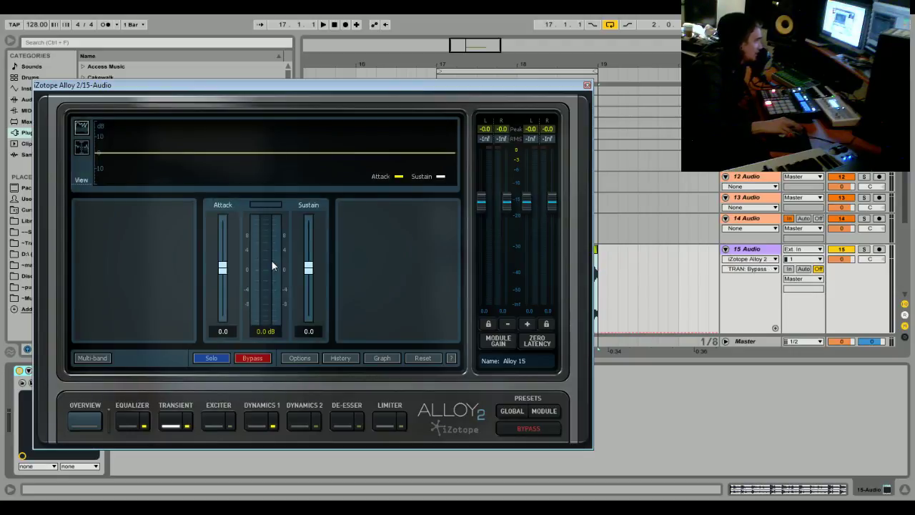
key(space)
drag(222, 271, 229, 235)
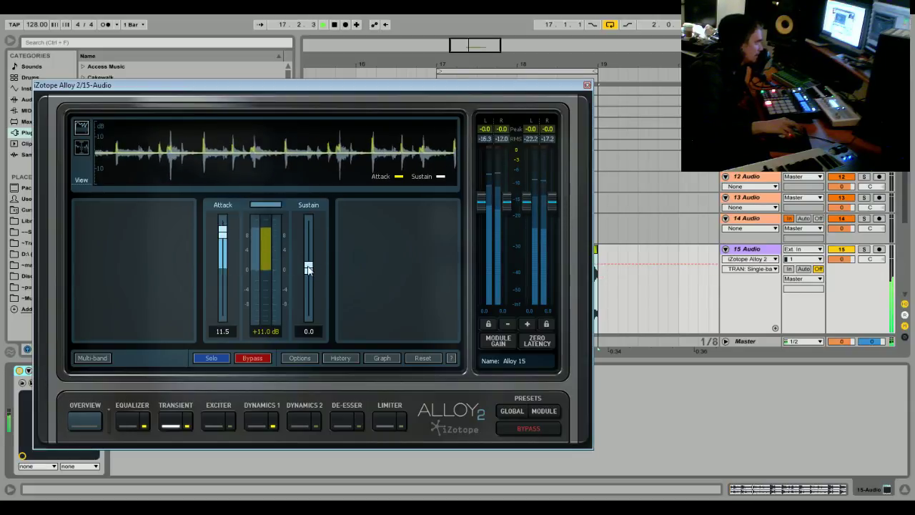
drag(309, 269, 308, 259)
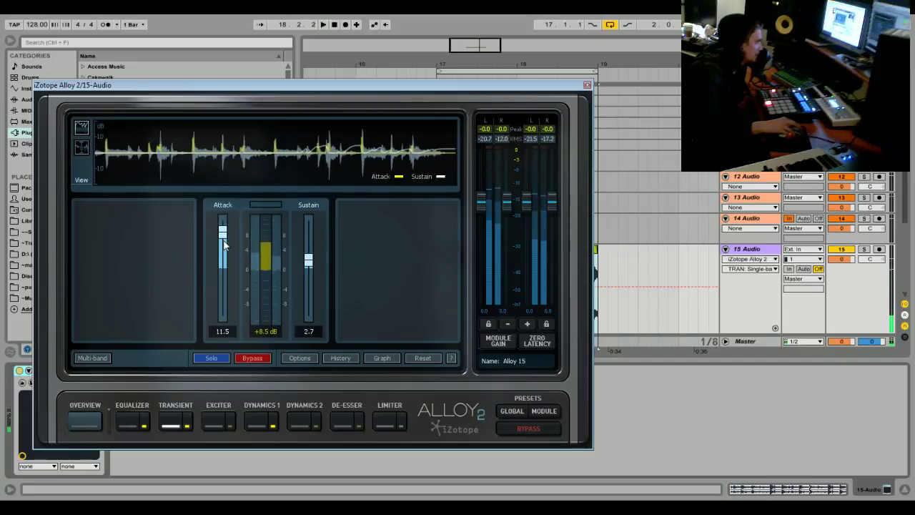
drag(224, 246, 224, 243)
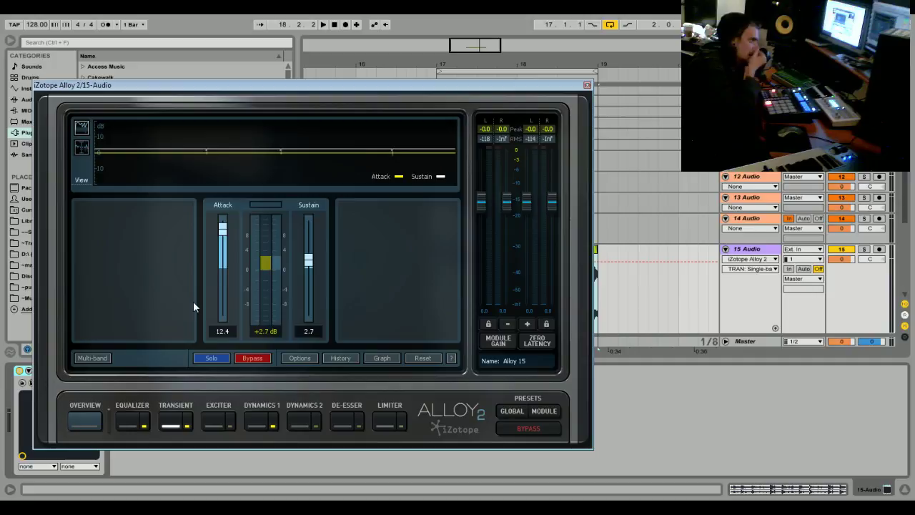
Compare against the bypassed plugin, then settle the transient attack at 10.2.
click(528, 428)
key(space)
click(527, 429)
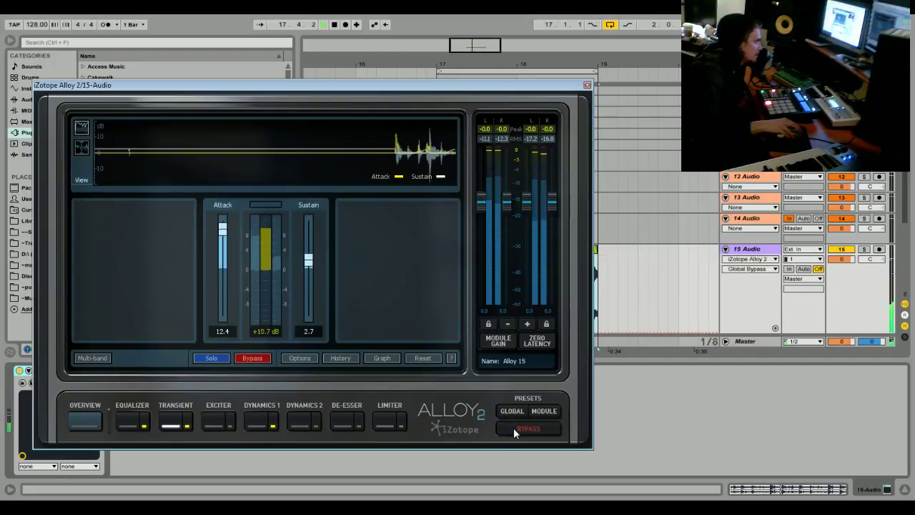
drag(223, 230, 224, 236)
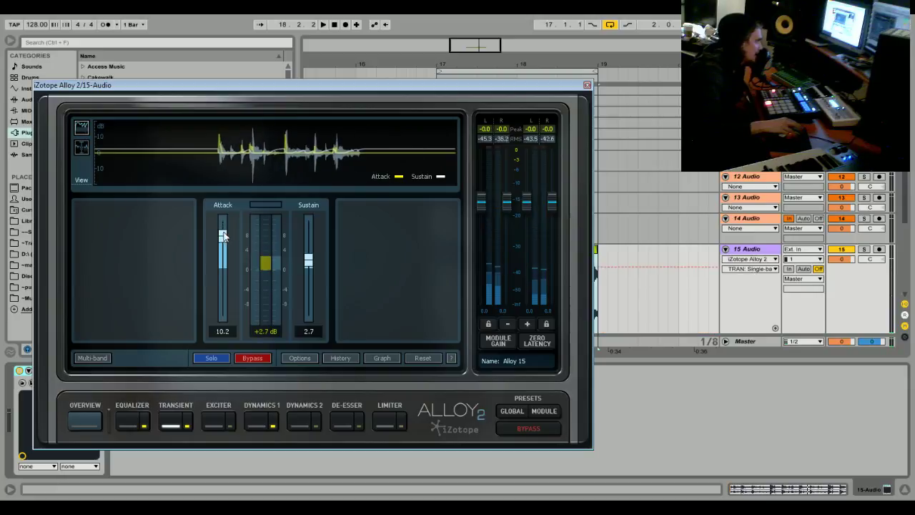
Enable the Exciter, move its character node to Tape and raise its drive.
click(135, 421)
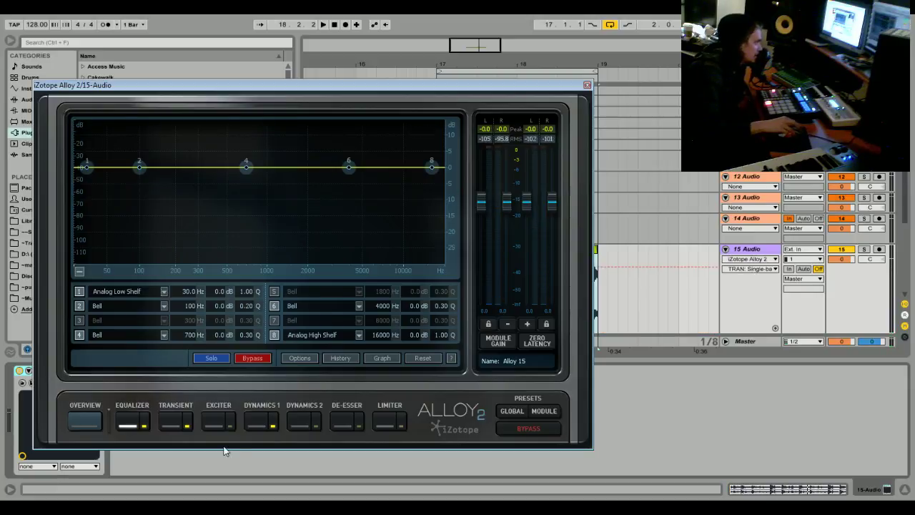
click(218, 421)
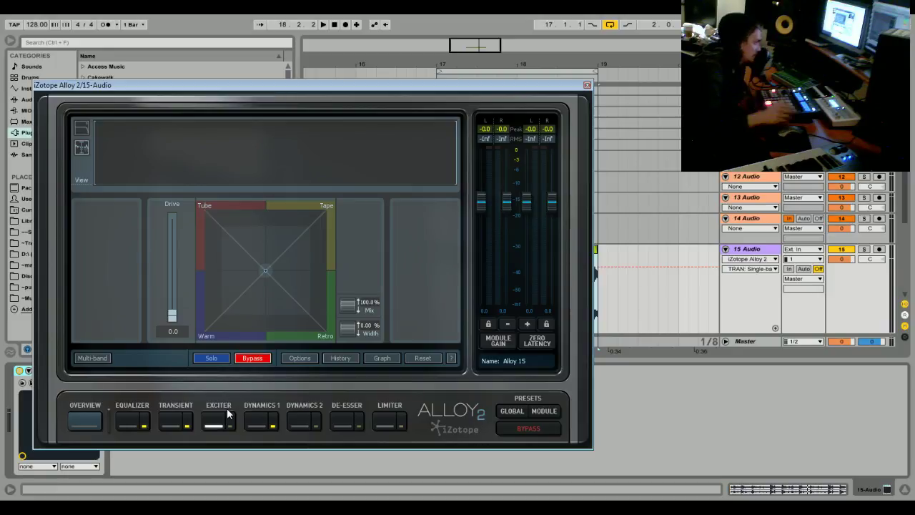
click(234, 419)
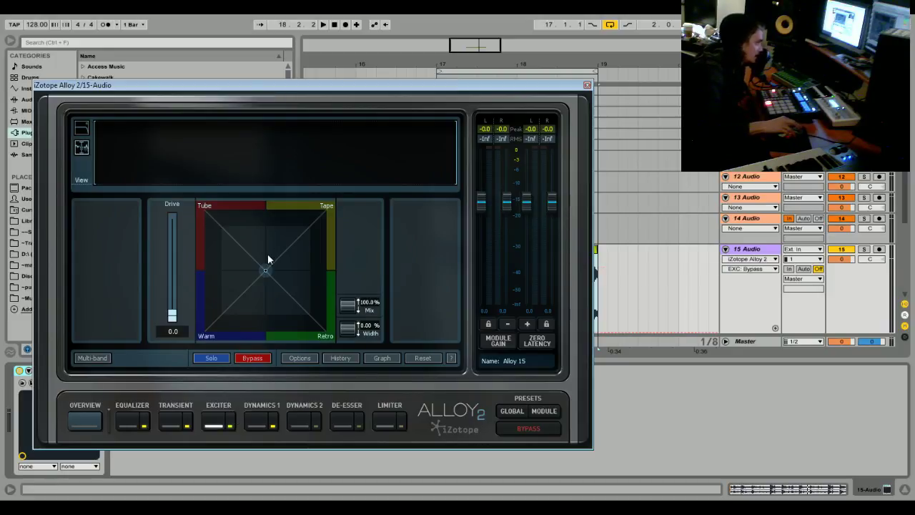
drag(268, 259, 362, 195)
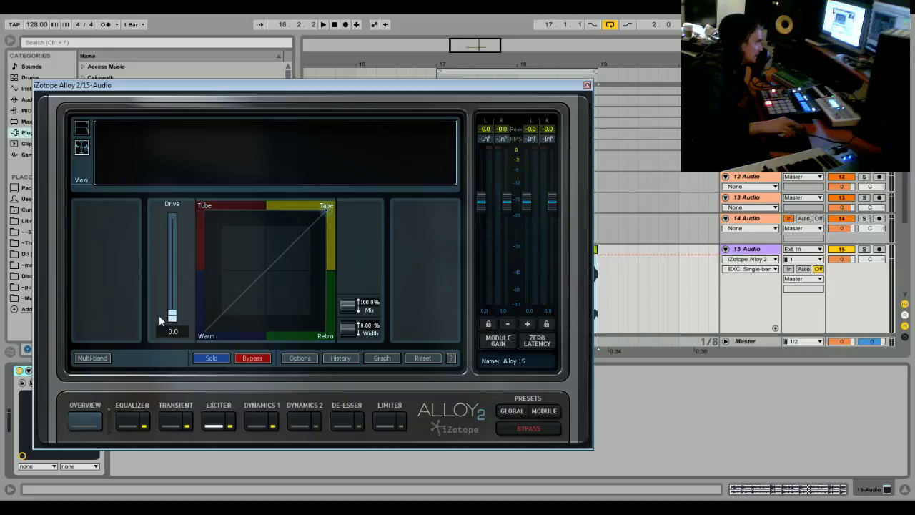
drag(172, 315, 172, 290)
click(126, 422)
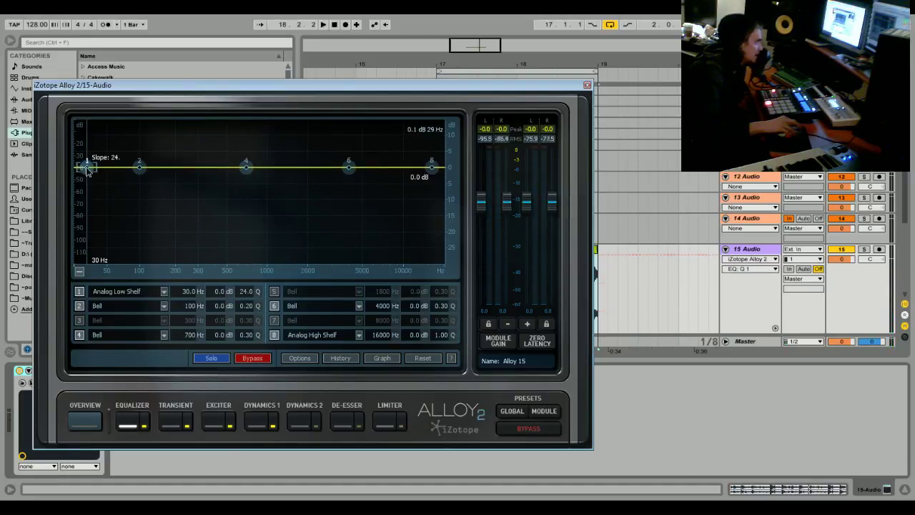
EQ the loop: steep low cut at 39.3 Hz, +3.9 dB at 1974 Hz, +2.1 dB shelf at 11658 Hz.
drag(86, 167, 97, 231)
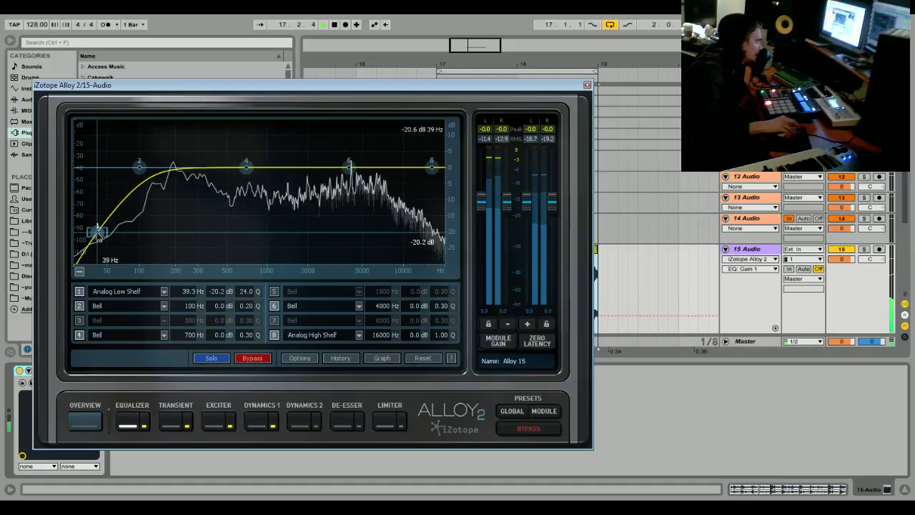
drag(349, 170, 312, 159)
scroll(309, 152, down, 8)
key(space)
drag(431, 165, 413, 157)
scroll(383, 164, up, 10)
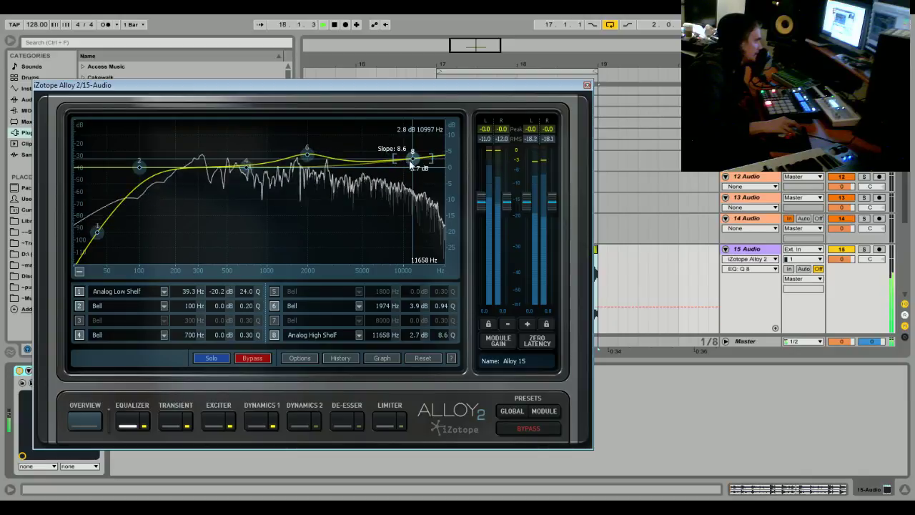
key(space)
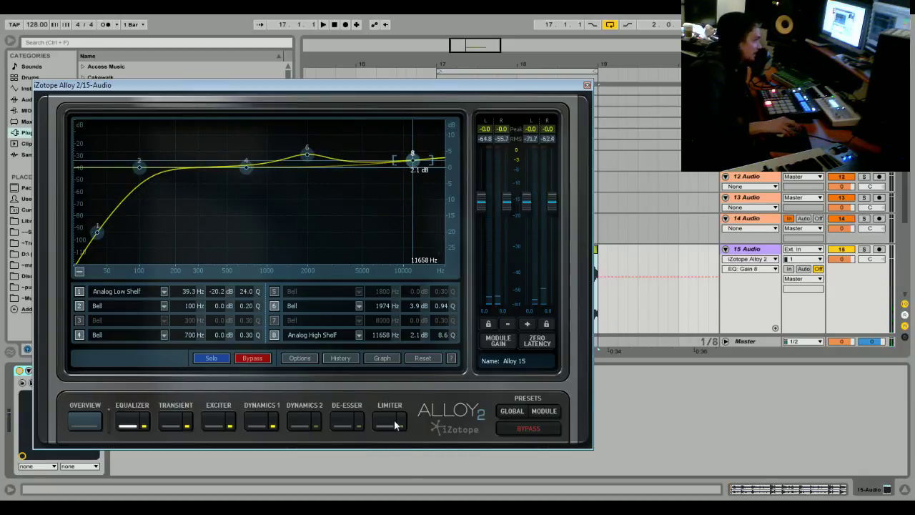
Lower the Limiter threshold to -4.1 dB and check it on playback.
click(392, 425)
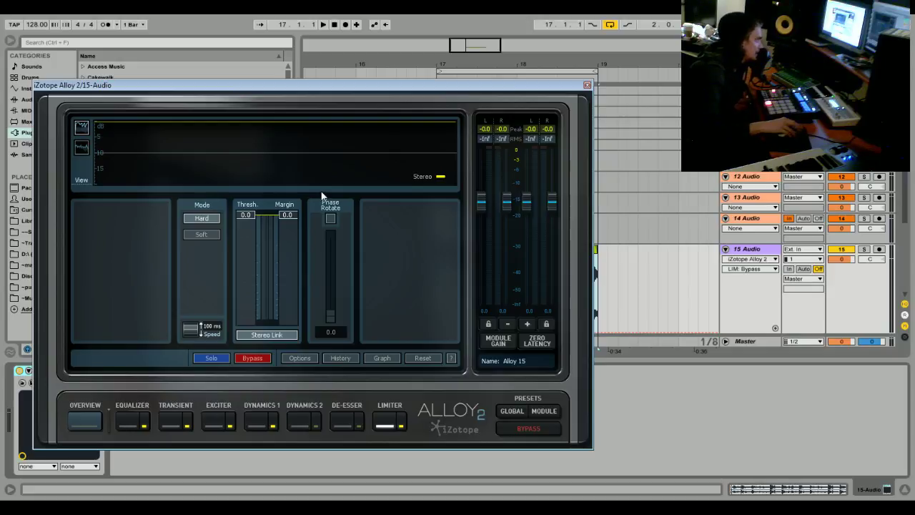
drag(252, 215, 247, 264)
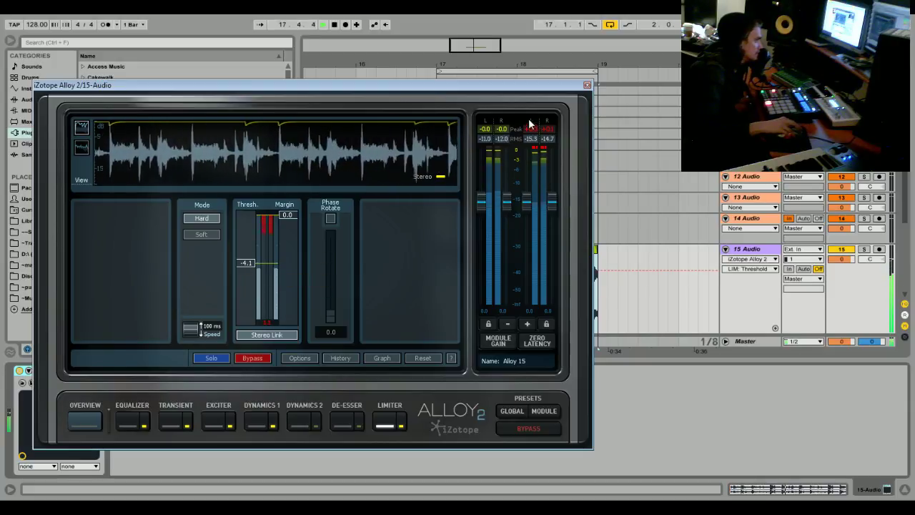
key(space)
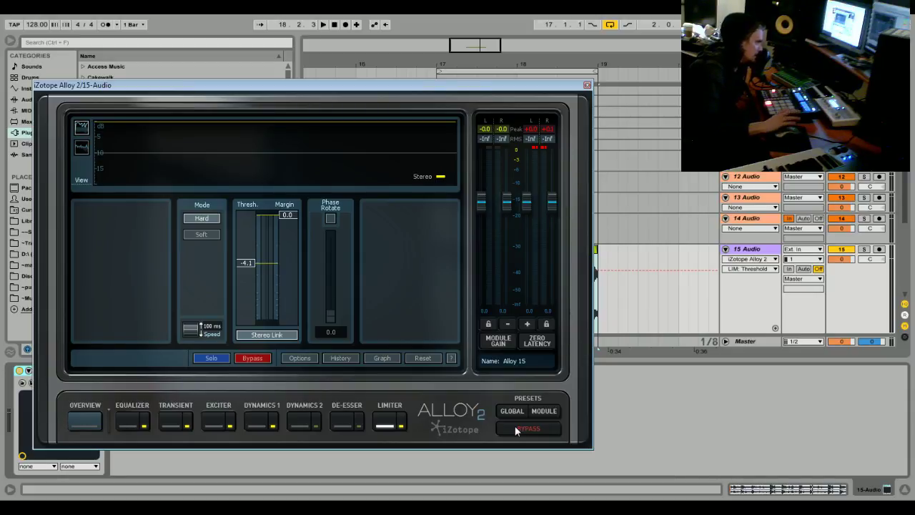
A/B the Transient module on and off during playback, then bypass the whole plugin.
key(space)
click(189, 424)
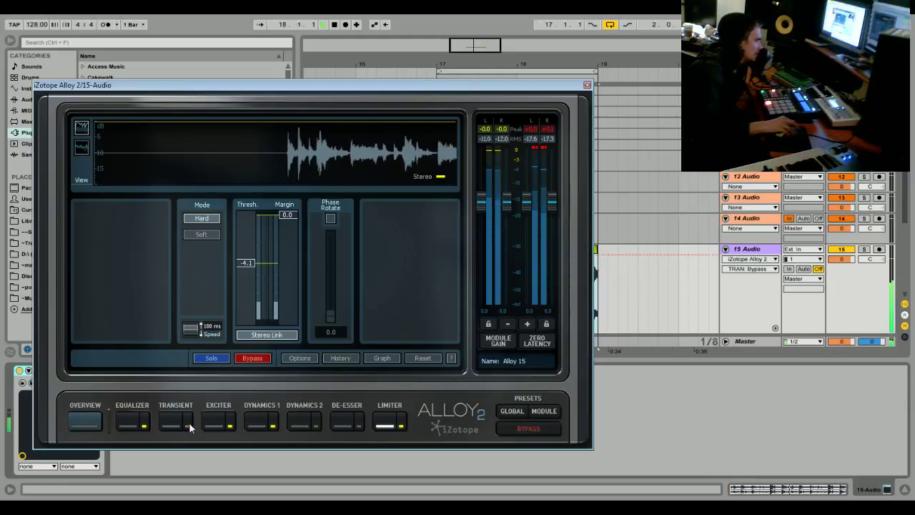
key(space)
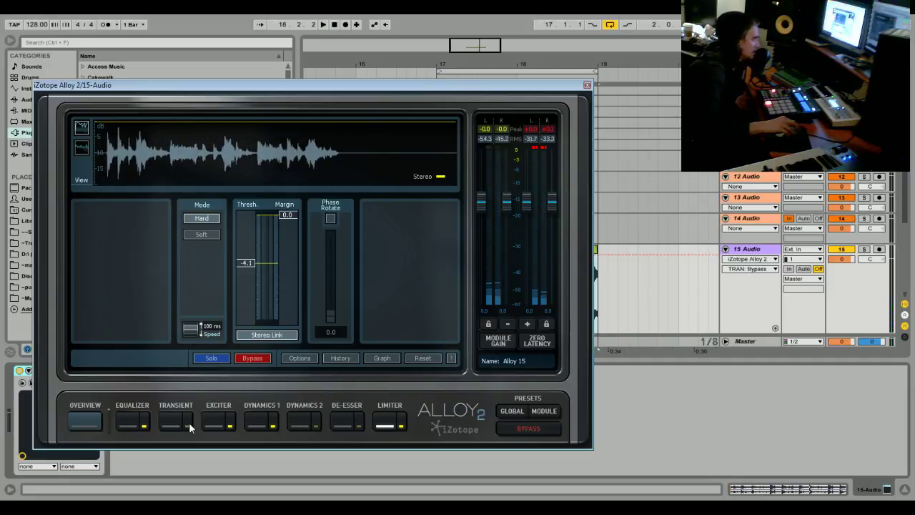
key(space)
click(188, 424)
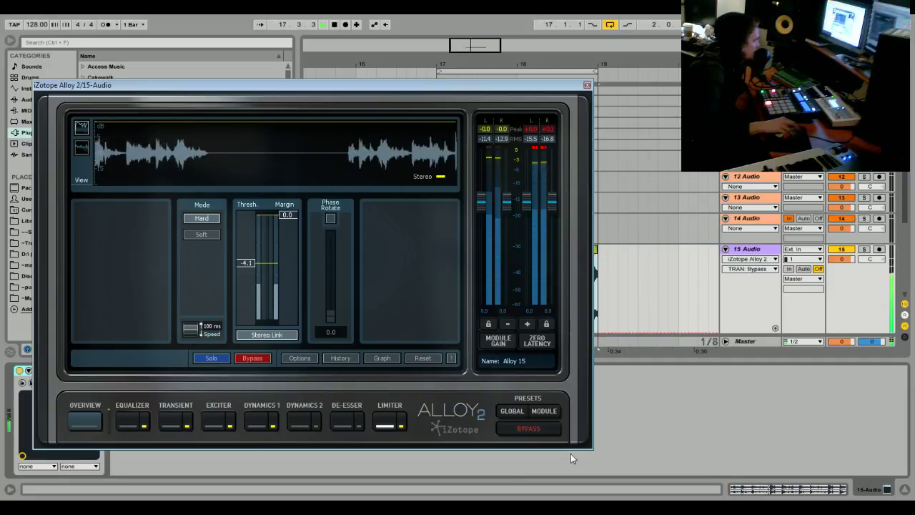
click(528, 429)
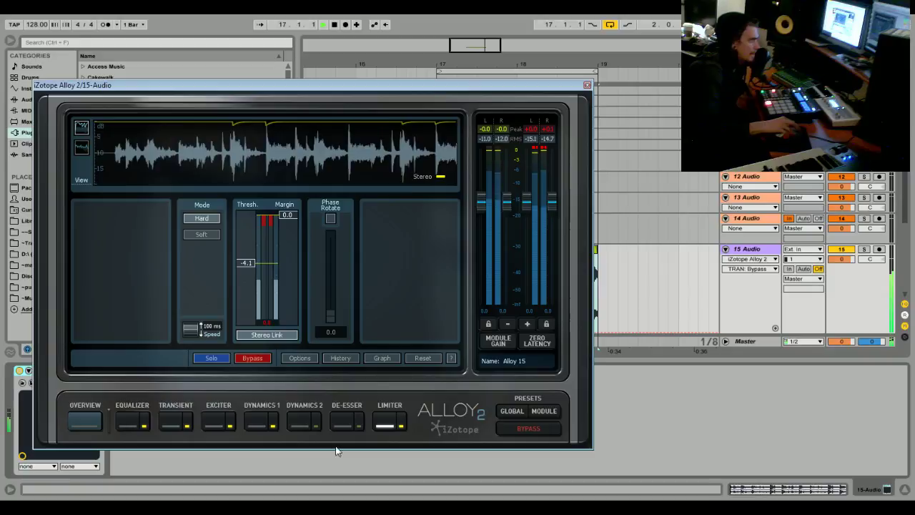
Pull the Transient sustain down to -2.5 and compare with the plugin bypassed.
click(176, 424)
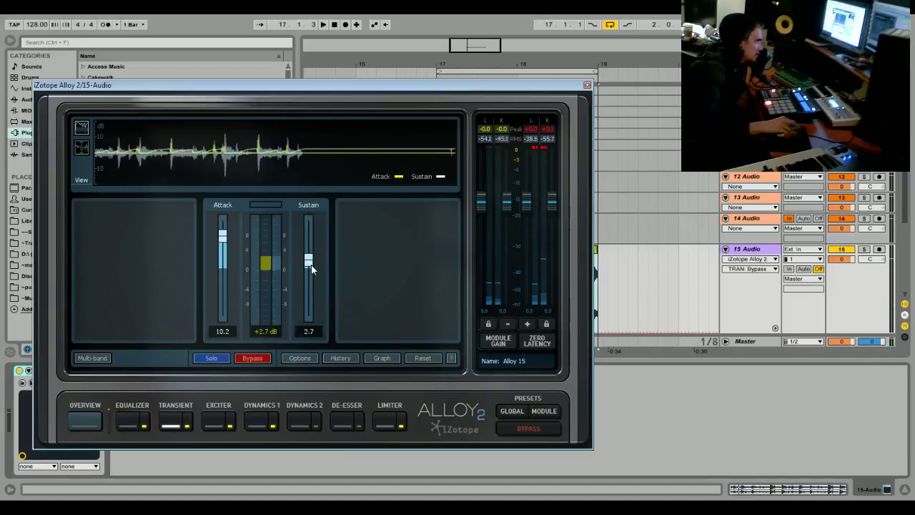
drag(312, 269, 313, 283)
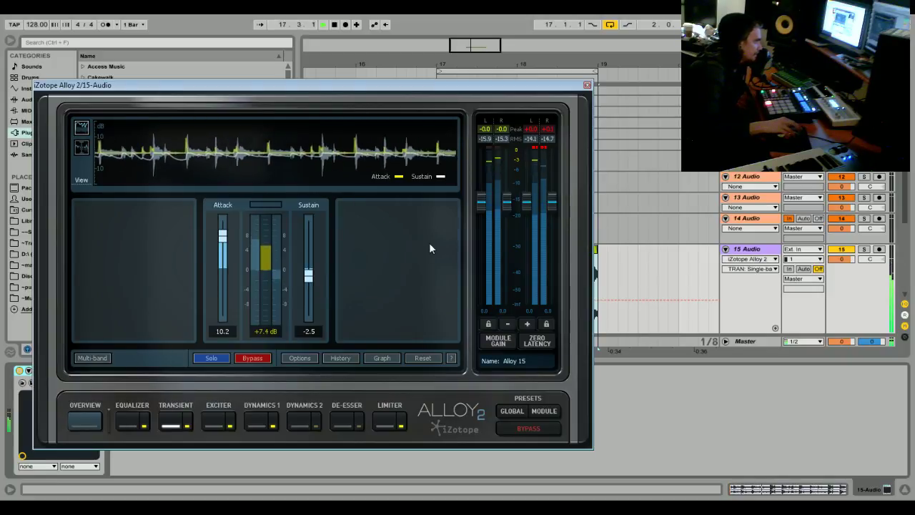
click(541, 429)
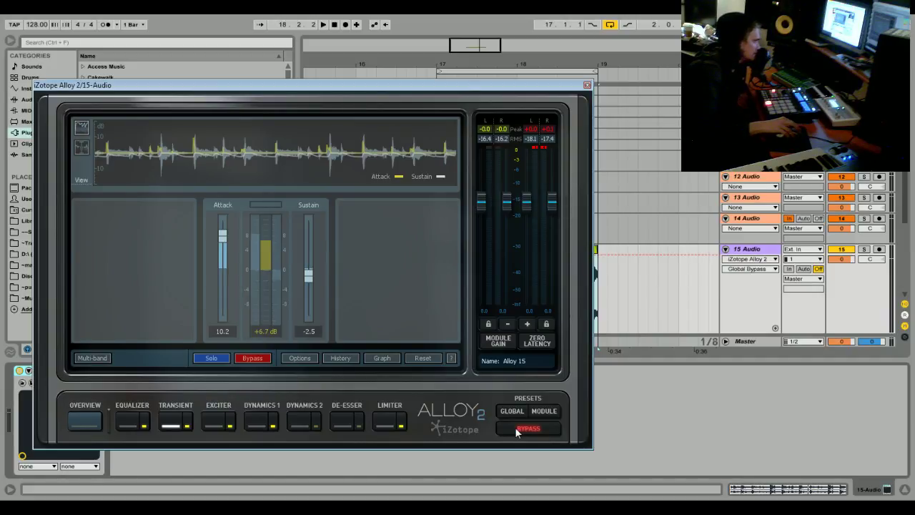
click(517, 429)
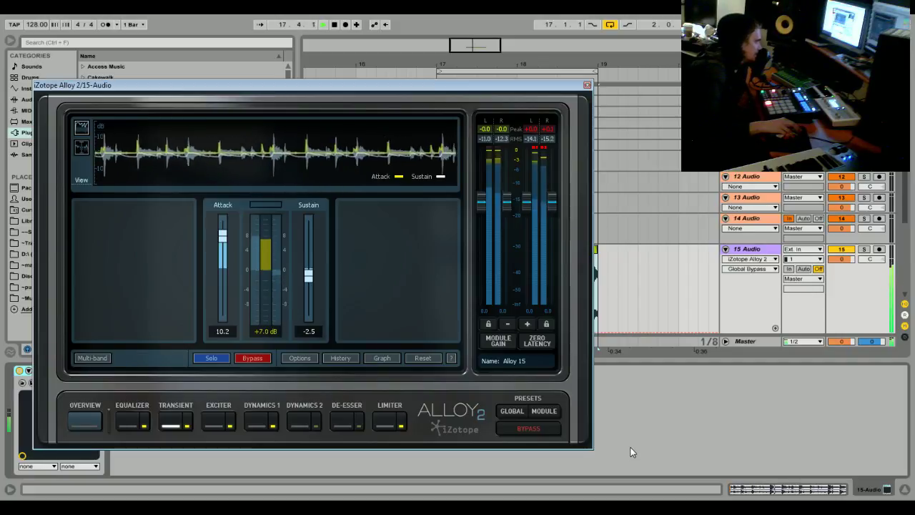
click(520, 429)
click(520, 429)
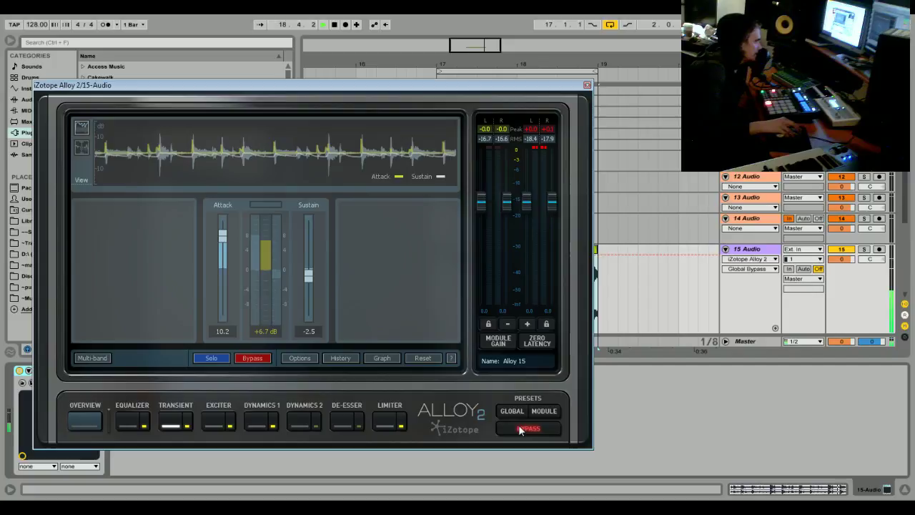
click(519, 428)
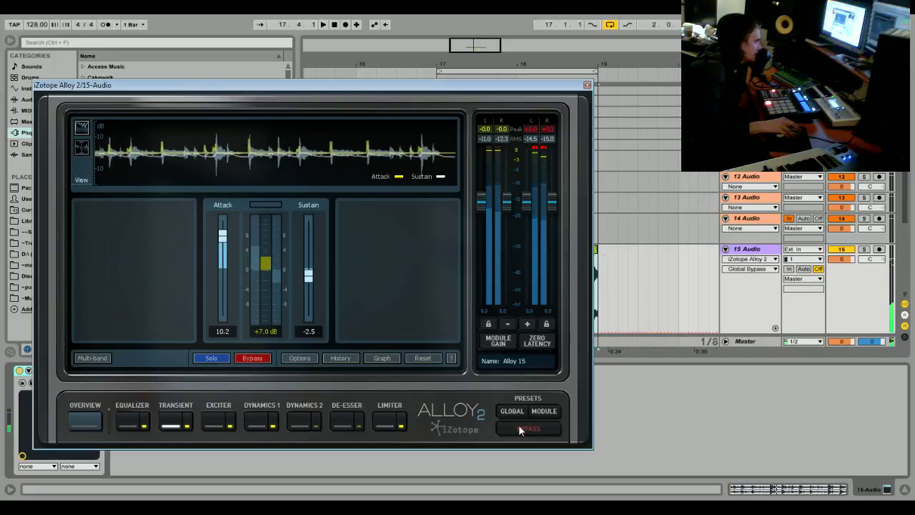
click(518, 427)
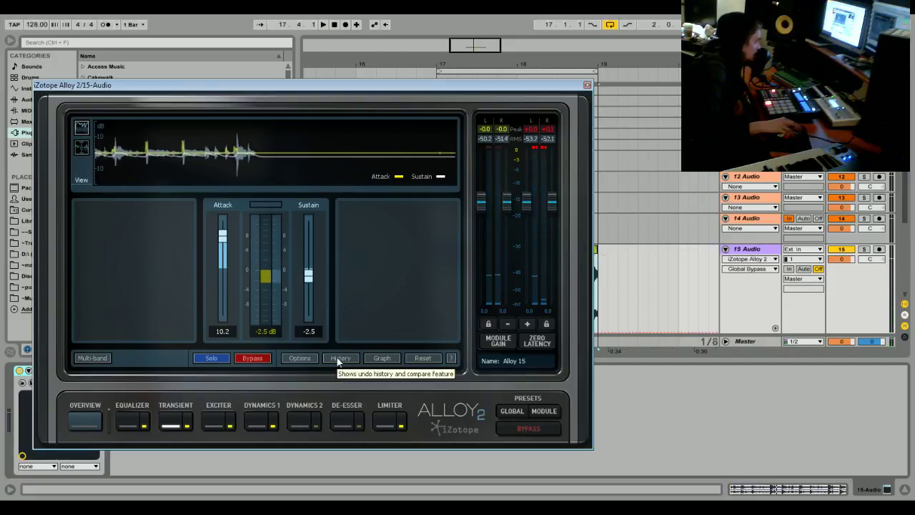